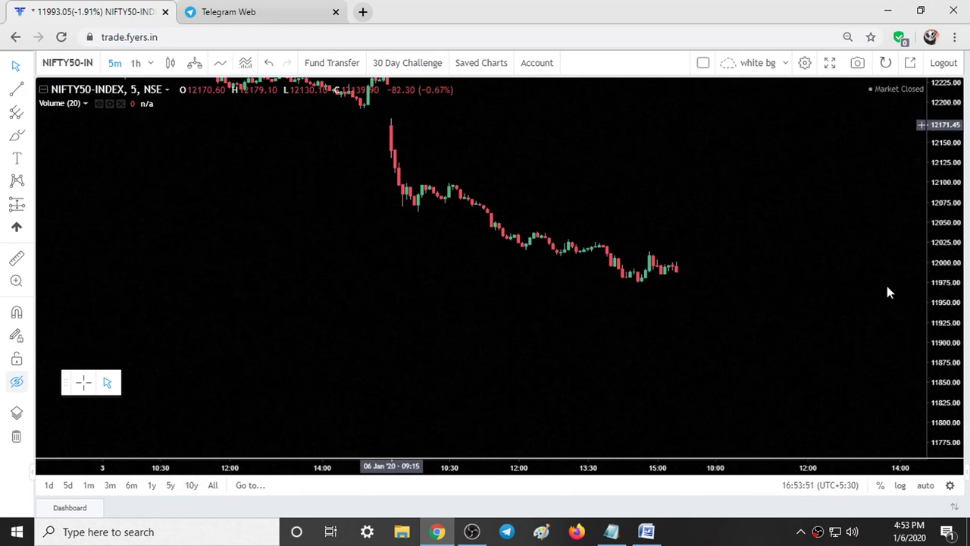
# Step: Enlarge the 5-minute NIFTY50 candles and pan back so the 3 Jan session sits beside the 6 Jan drop
pyautogui.moveTo(946, 227); pyautogui.dragTo(946, 217)
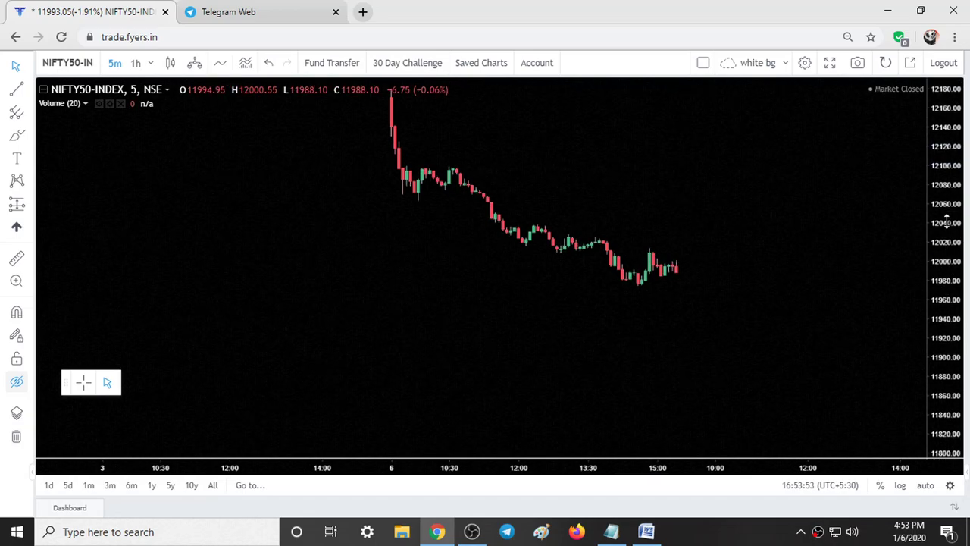
pyautogui.moveTo(746, 348); pyautogui.dragTo(727, 323)
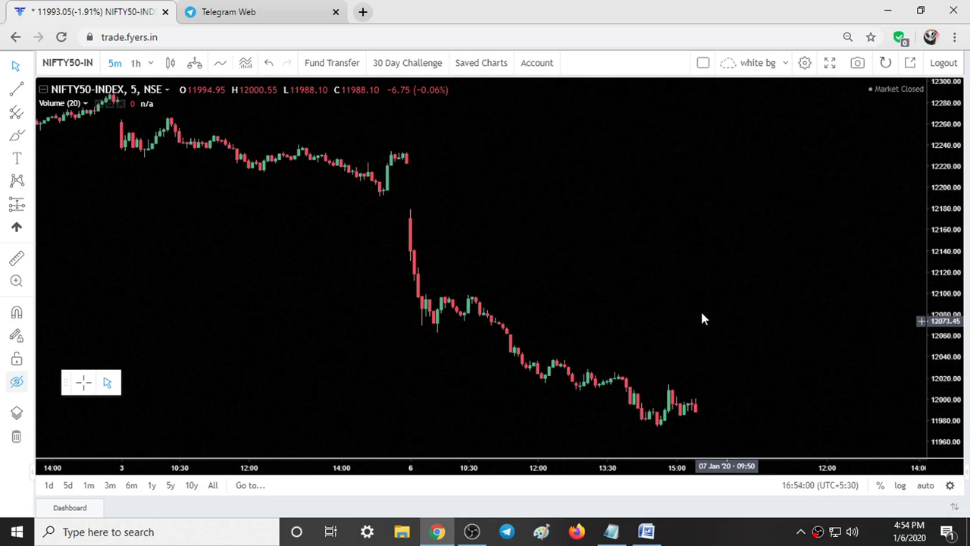
pyautogui.click(17, 260)
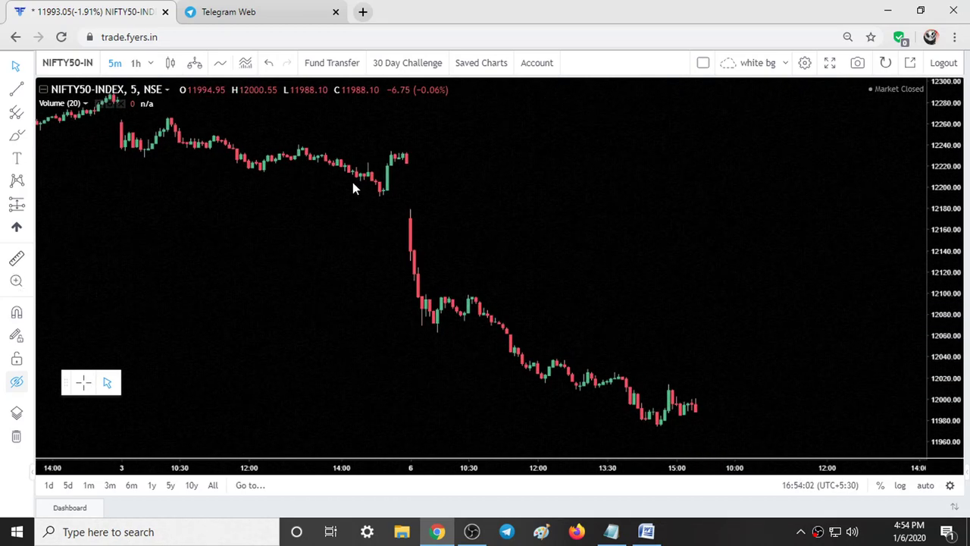
pyautogui.click(402, 158)
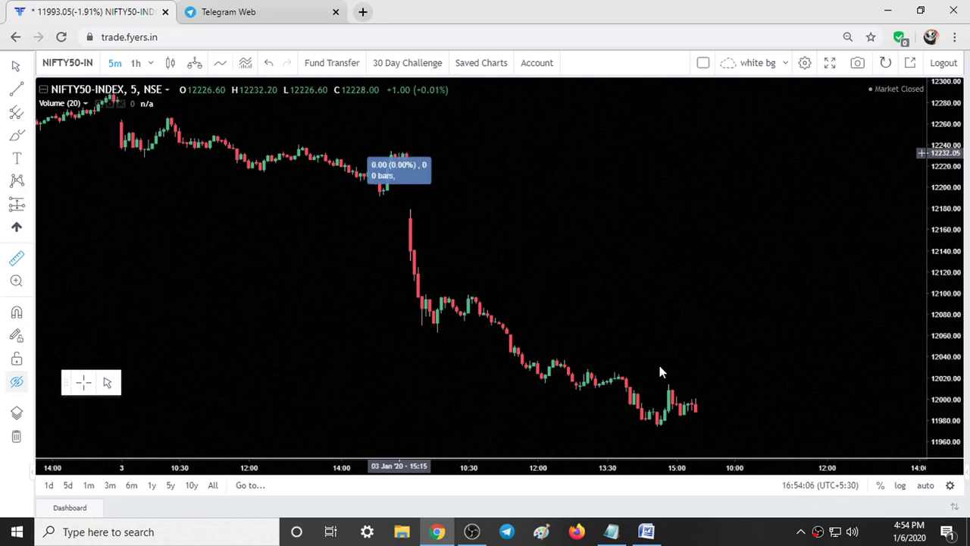
pyautogui.click(672, 425)
pyautogui.click(735, 369)
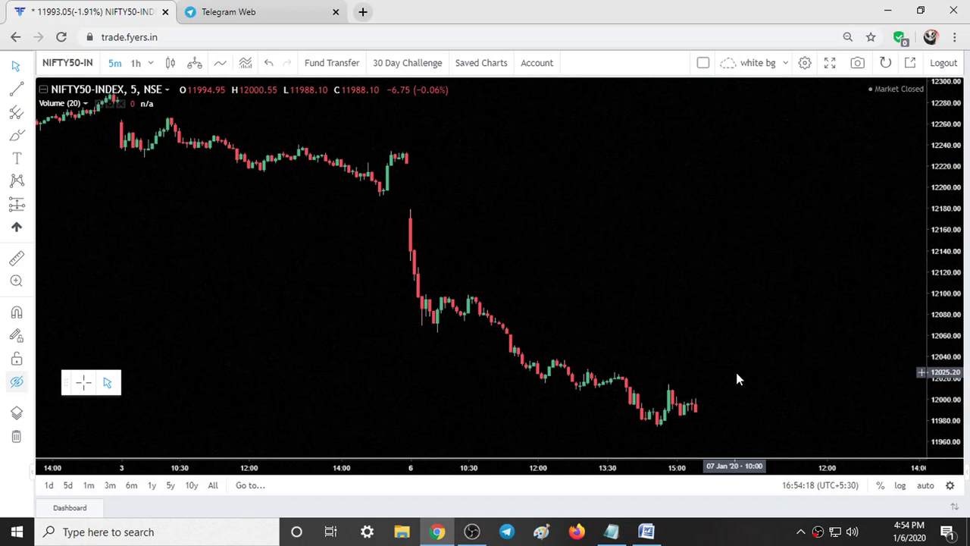
# Step: Switch the chart to 1-hour candles and compress the price scale to show more range
pyautogui.click(137, 64)
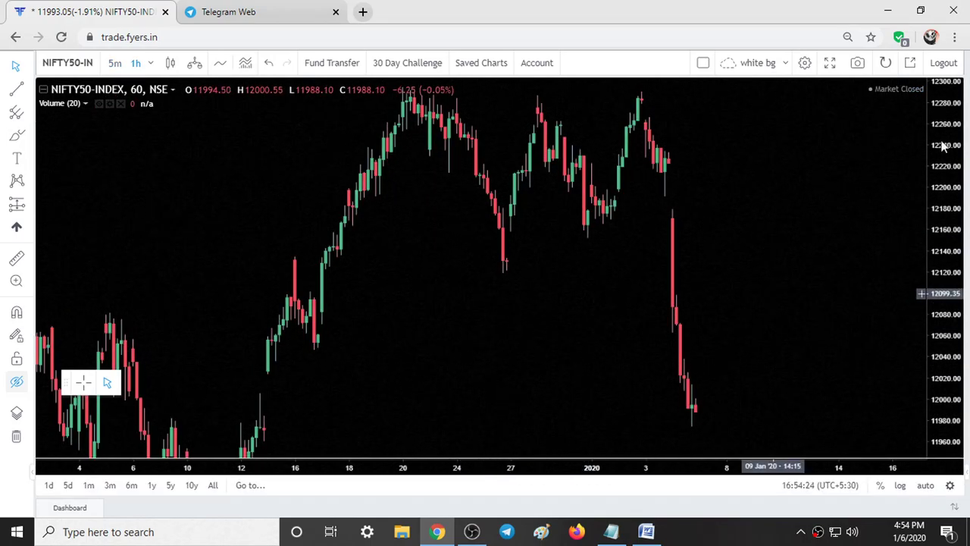
pyautogui.moveTo(952, 168); pyautogui.dragTo(938, 356)
pyautogui.moveTo(806, 360); pyautogui.dragTo(485, 364)
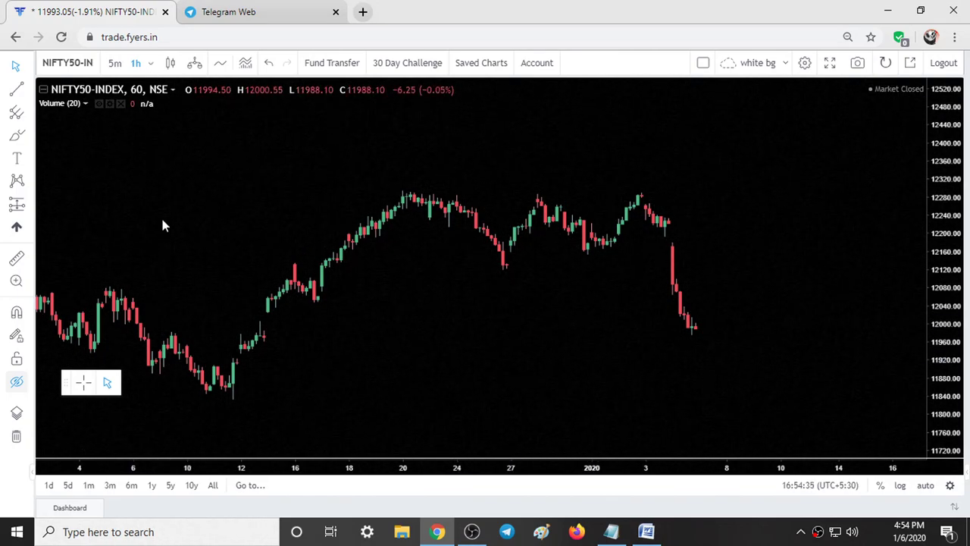
# Step: Change the interval to 1 day and widen the price range to include the September low
pyautogui.click(151, 63)
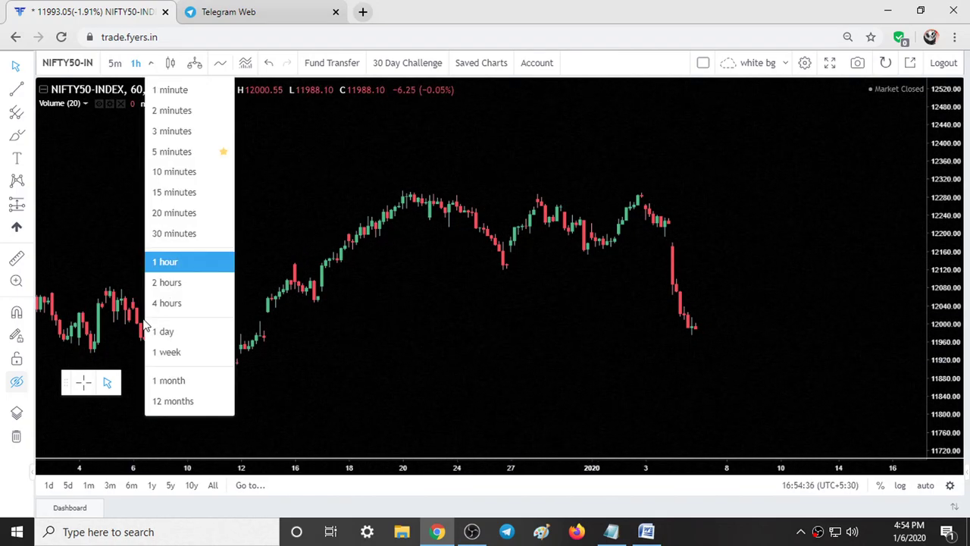
pyautogui.click(180, 334)
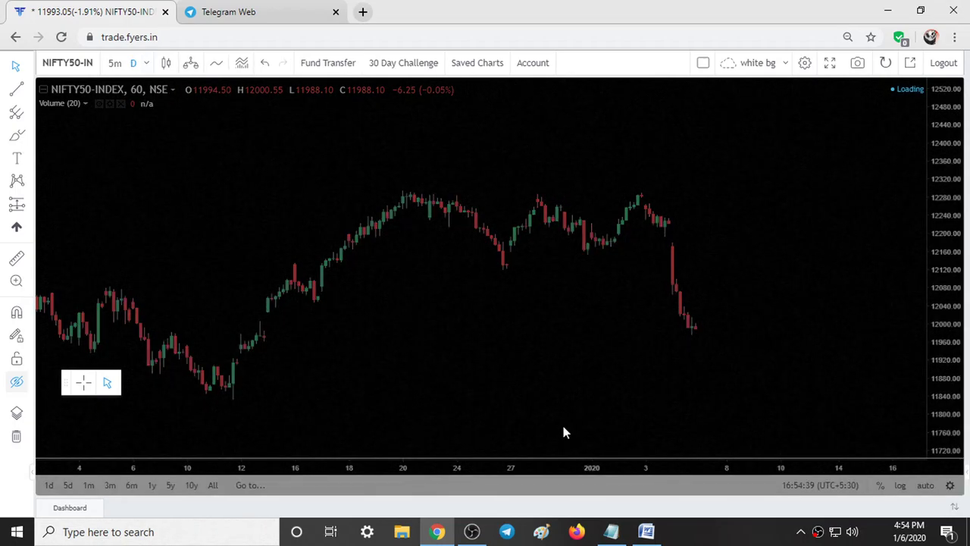
pyautogui.moveTo(950, 315); pyautogui.dragTo(934, 444)
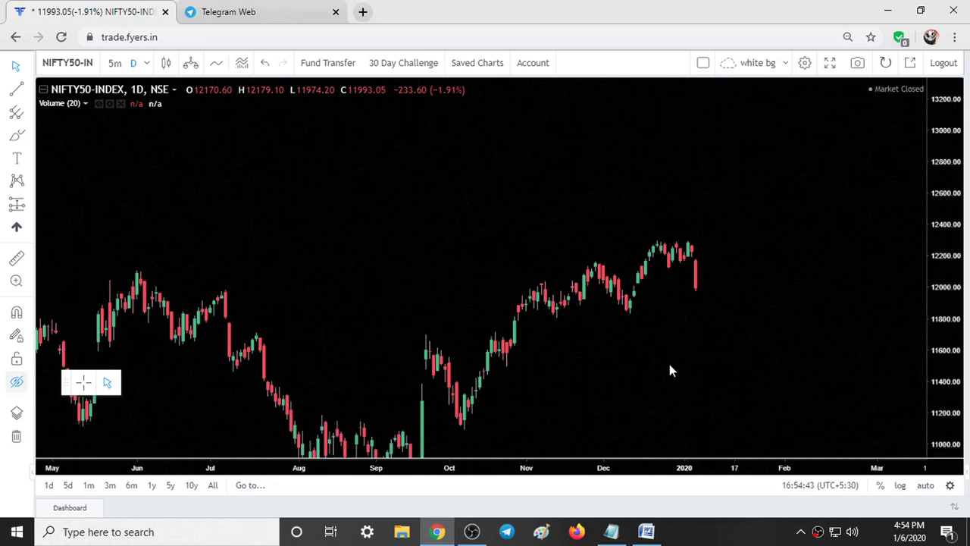
pyautogui.moveTo(661, 252); pyautogui.dragTo(661, 219)
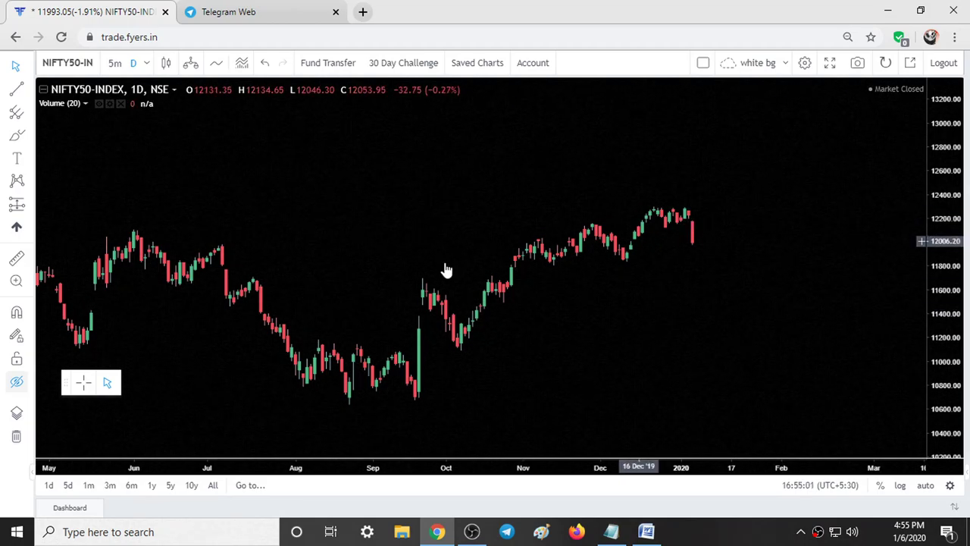
# Step: Measure the December rally from the dip to the late-December high, then clear the measurement
pyautogui.click(16, 258)
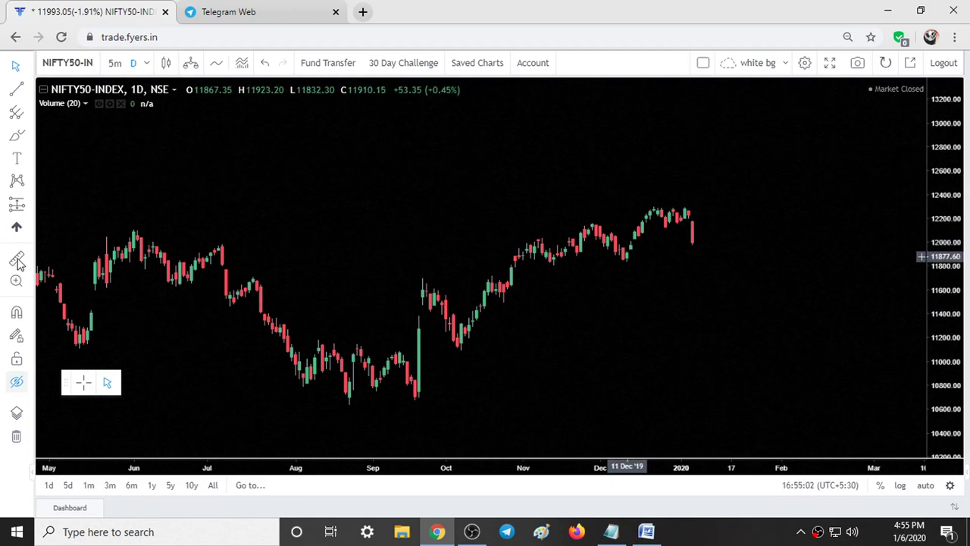
pyautogui.click(629, 261)
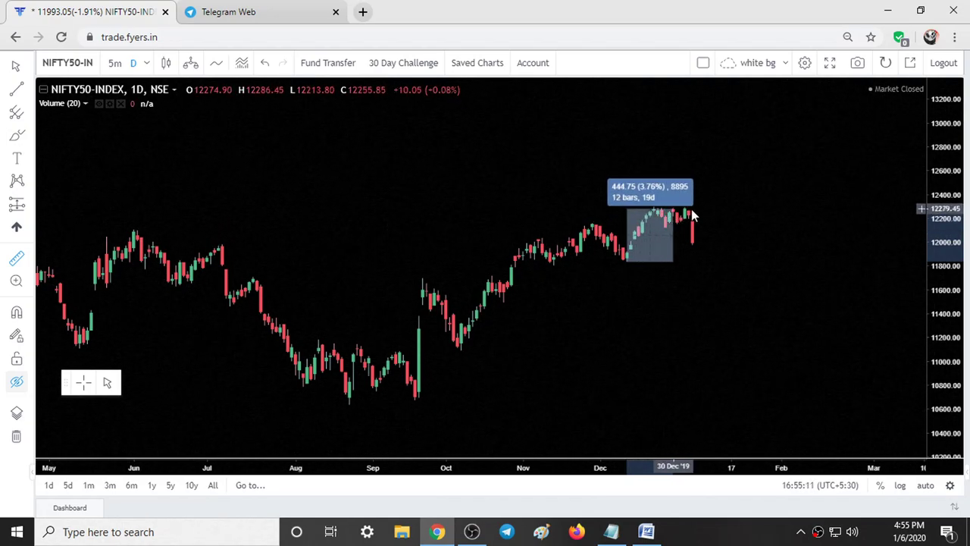
pyautogui.click(694, 216)
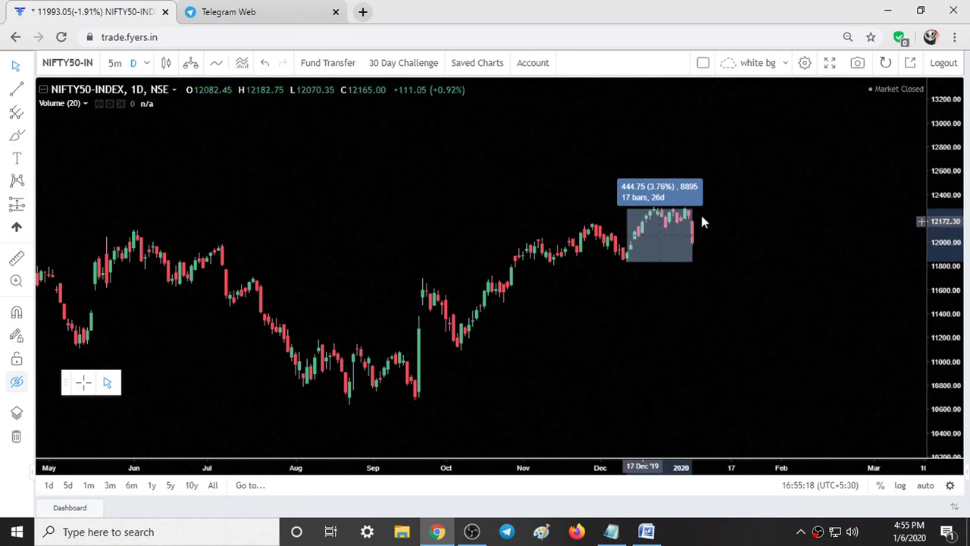
pyautogui.click(692, 241)
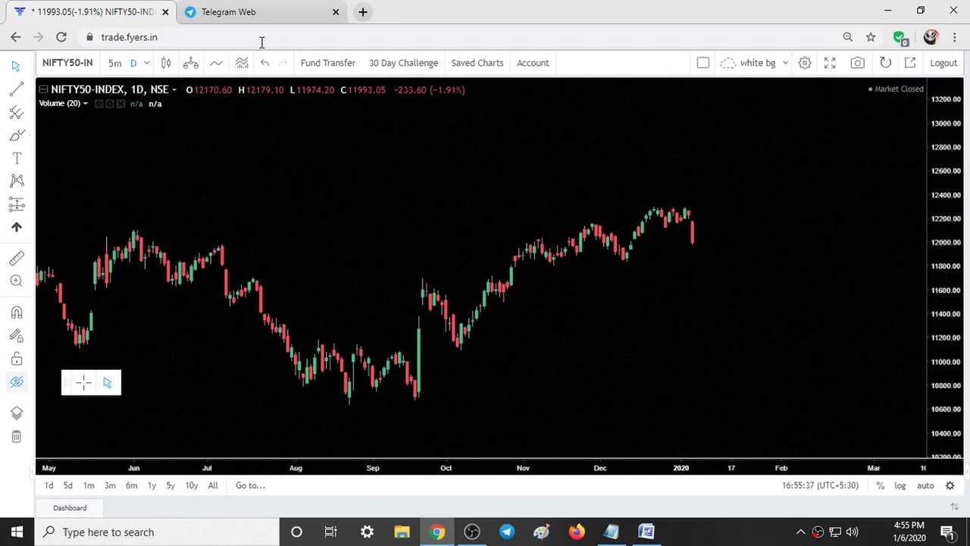
# Step: Set the interval back to 5 minutes and auto-fit the price scale to the candles
pyautogui.click(134, 62)
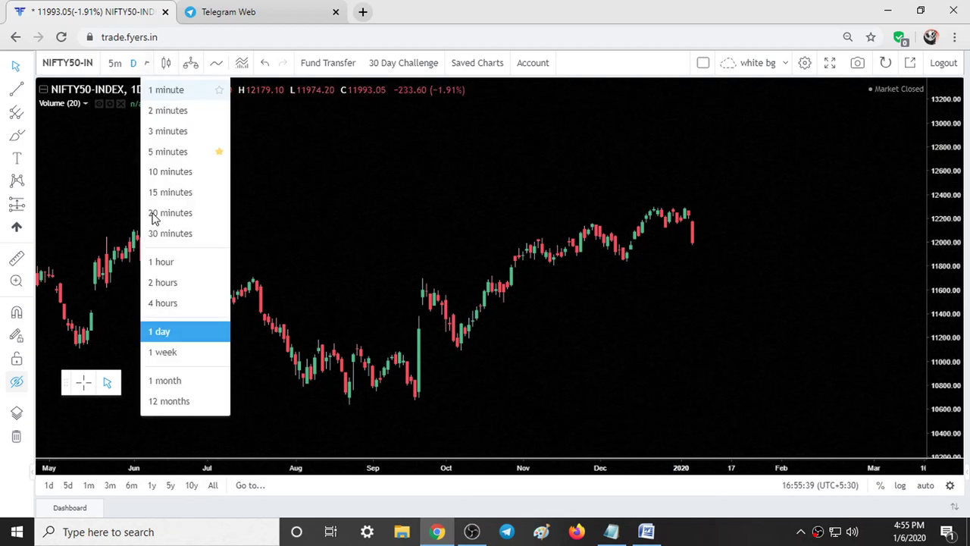
pyautogui.click(171, 169)
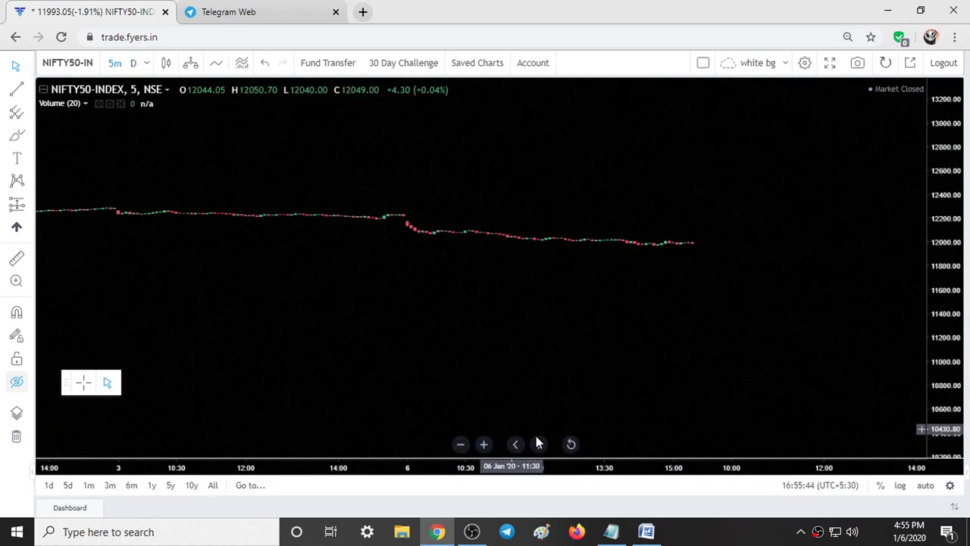
pyautogui.click(571, 444)
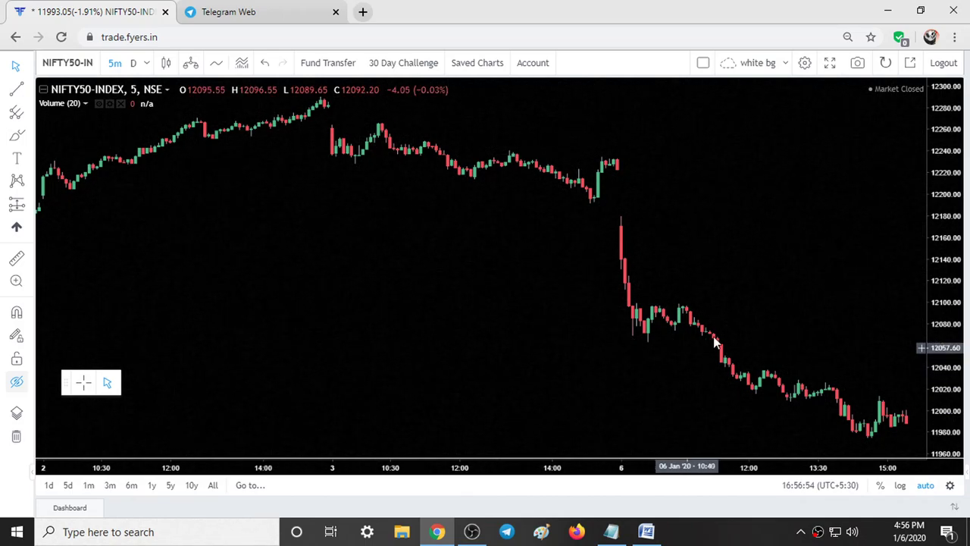
pyautogui.click(16, 258)
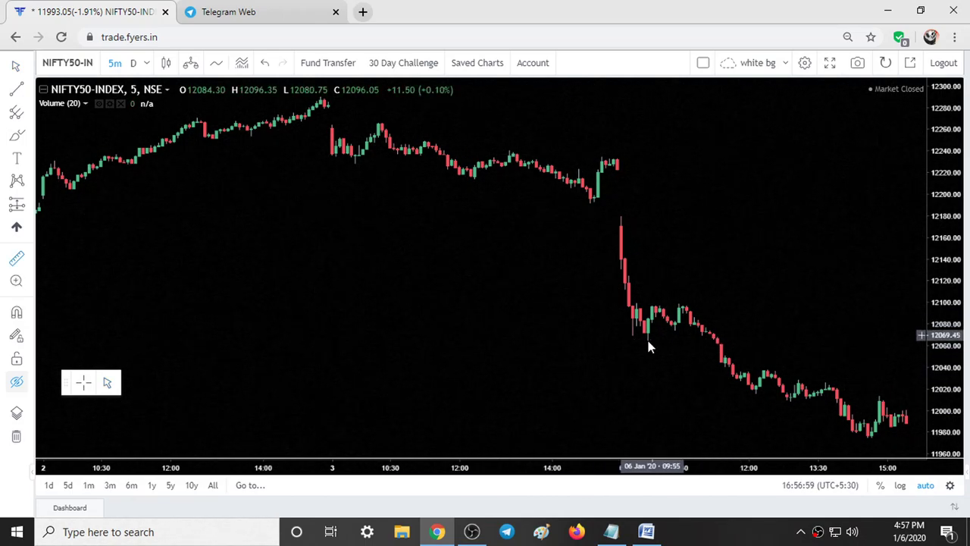
pyautogui.click(719, 341)
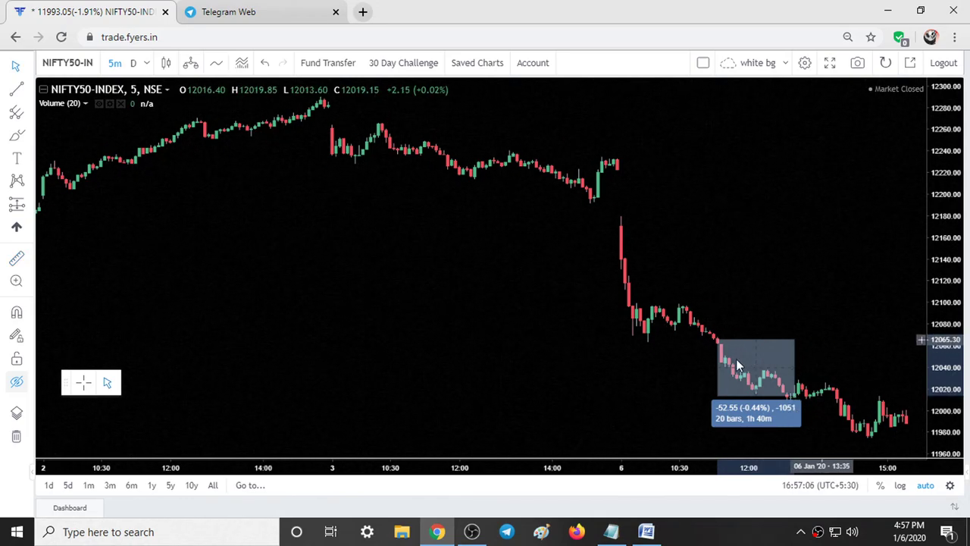
pyautogui.click(702, 355)
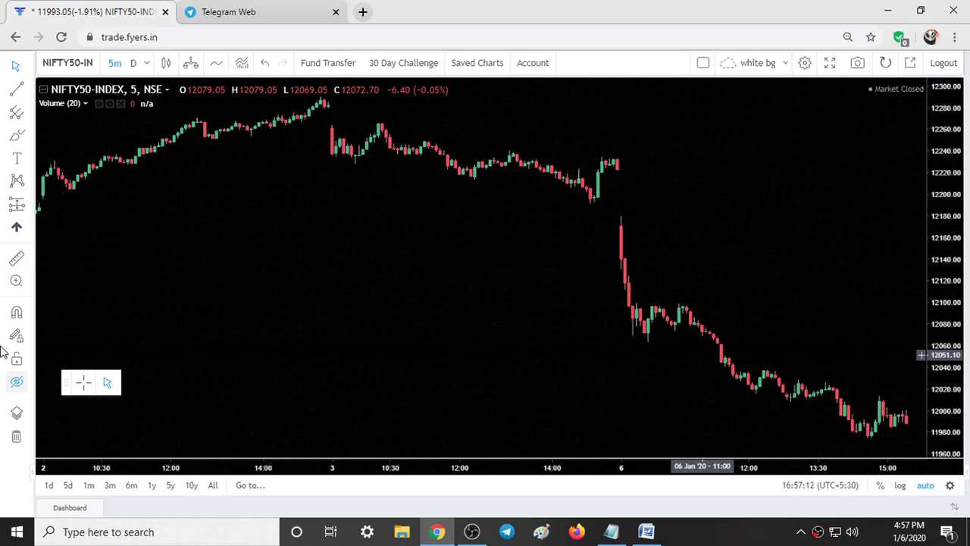
pyautogui.click(16, 383)
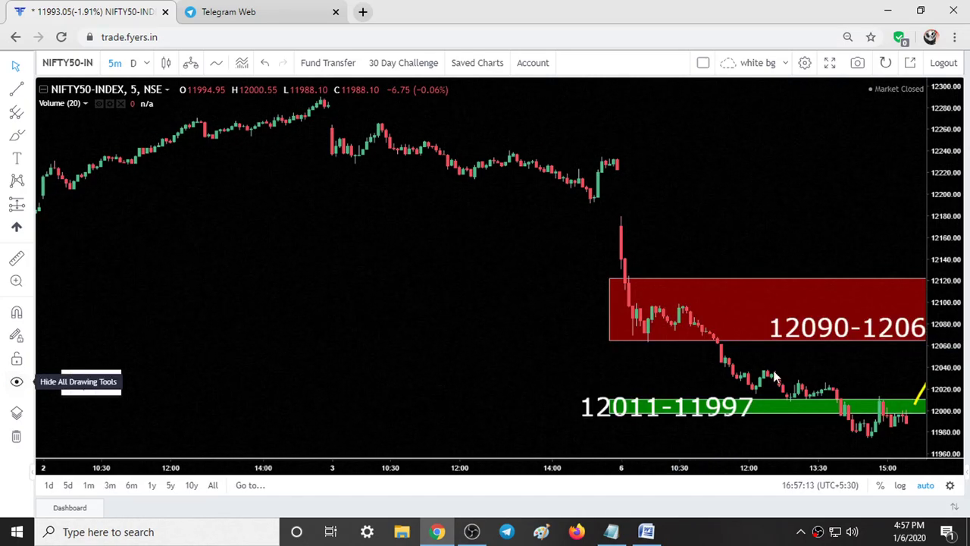
pyautogui.moveTo(508, 199)
pyautogui.mouseDown()
pyautogui.moveTo(472, 173)
pyautogui.moveTo(261, 173)
pyautogui.mouseUp()
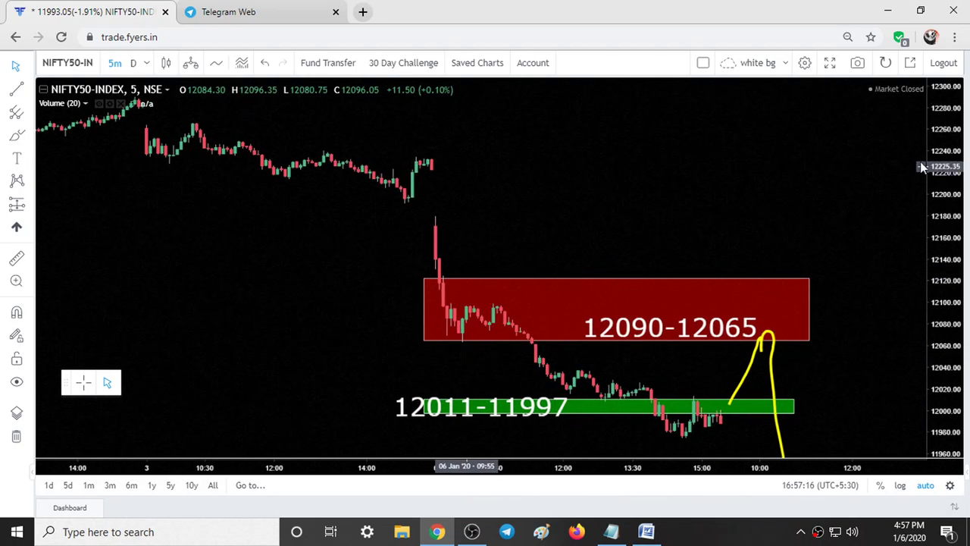
pyautogui.moveTo(470, 178); pyautogui.dragTo(361, 179)
pyautogui.moveTo(938, 246); pyautogui.dragTo(938, 271)
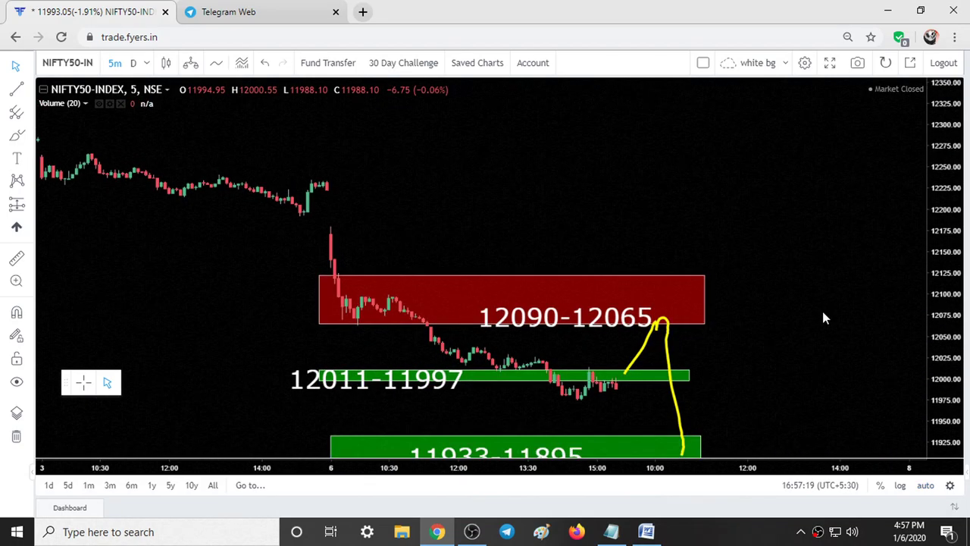
pyautogui.moveTo(829, 197); pyautogui.dragTo(824, 167)
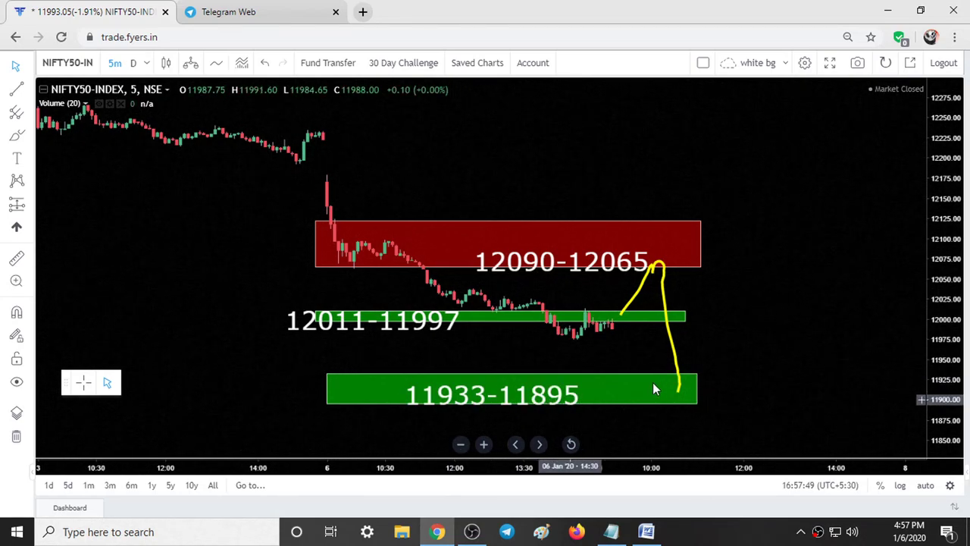
pyautogui.click(694, 384)
pyautogui.click(690, 350)
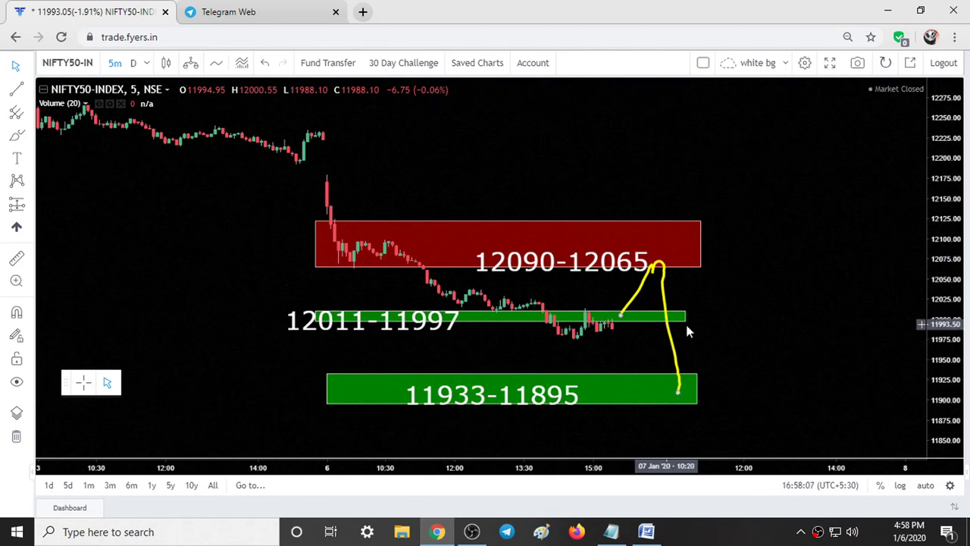
pyautogui.click(671, 341)
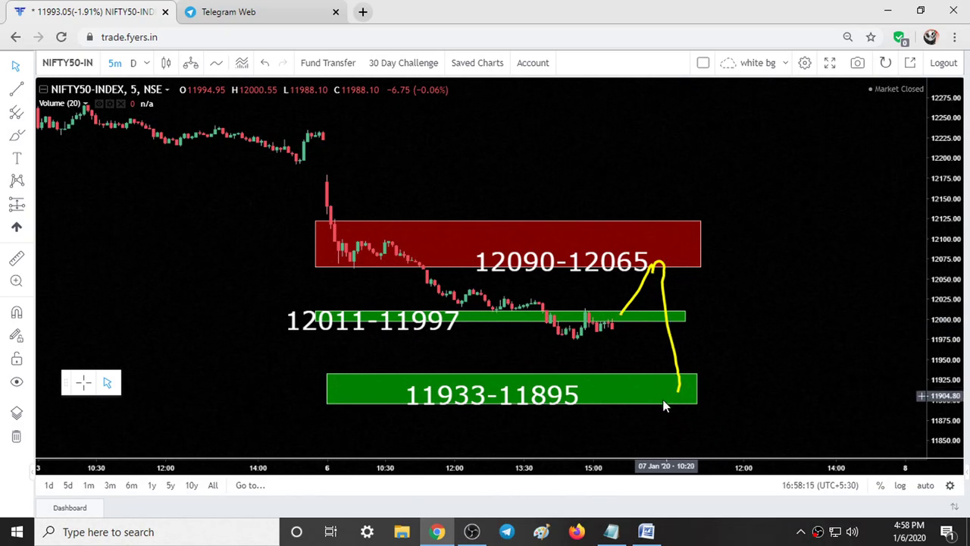
pyautogui.click(662, 375)
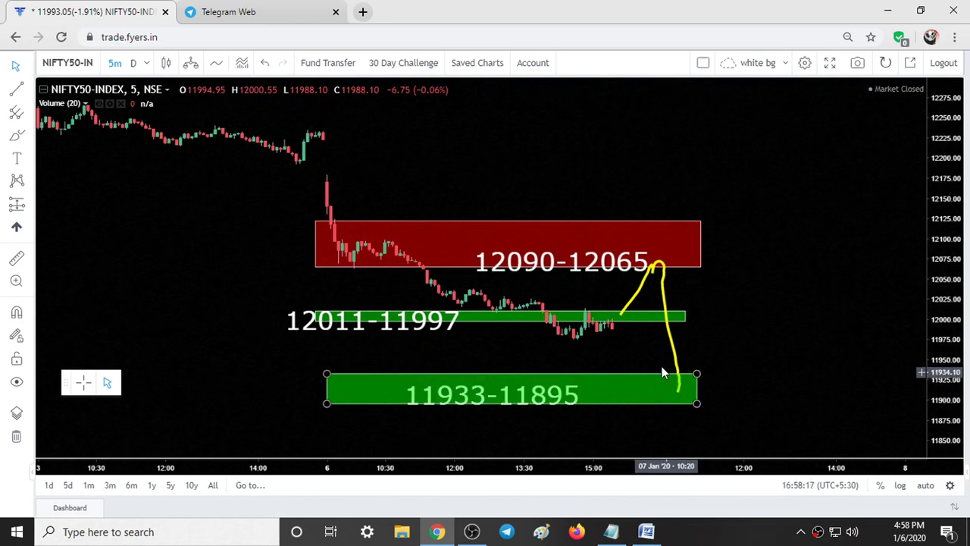